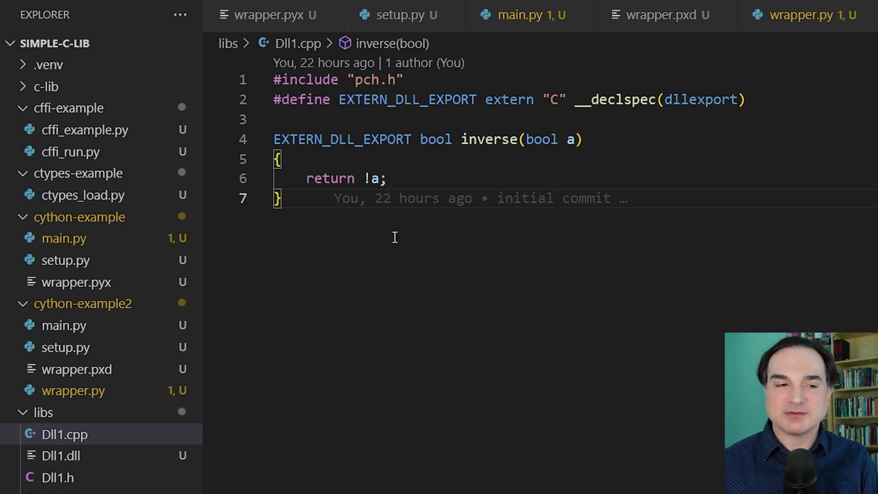
Highlight the inverse function and the word inverse in Dll1.cpp
key("ctrl+shift+Home")
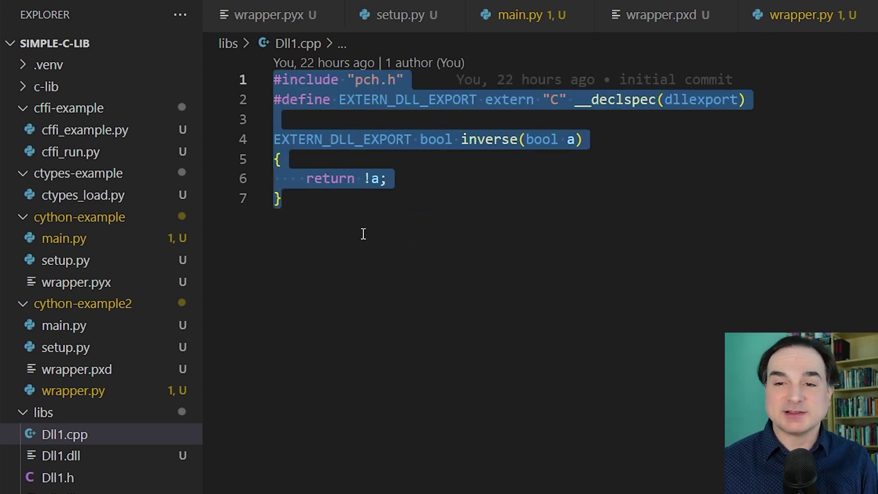
left_click(336, 205)
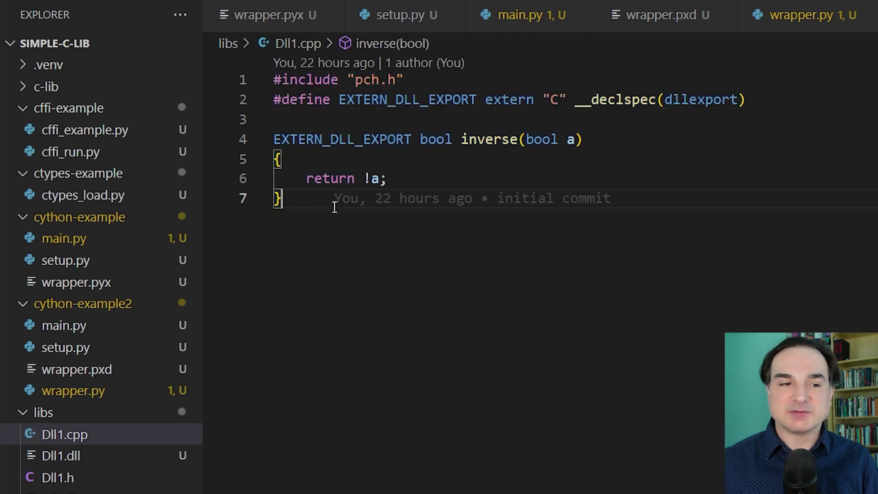
key("shift+Up")
key("shift+Up")
key("shift+Up")
key("shift+Home")
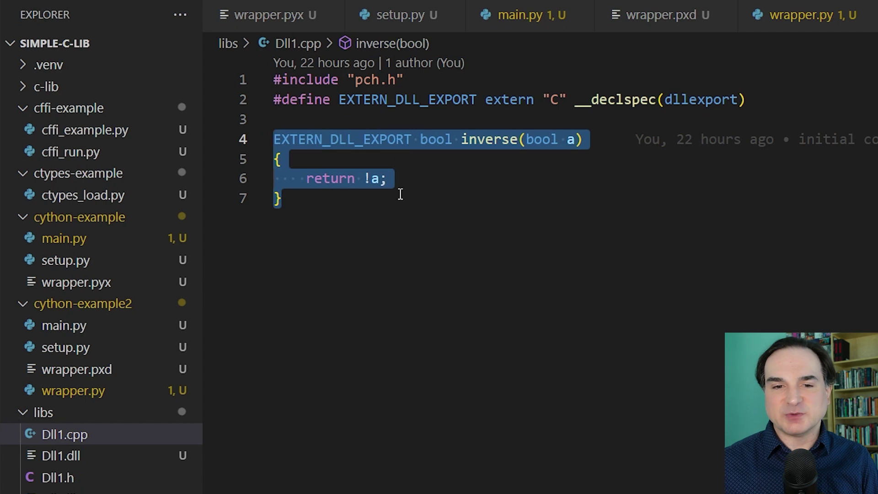
left_click(488, 177)
double_click(488, 140)
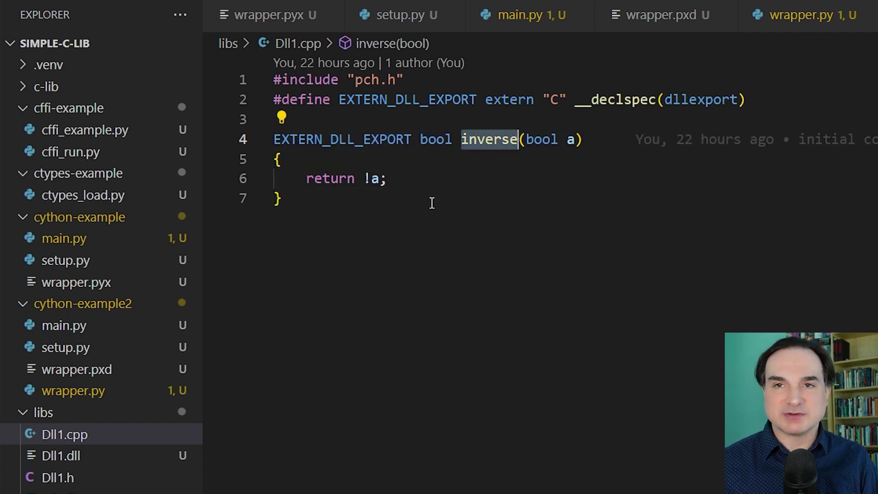
left_click(432, 203)
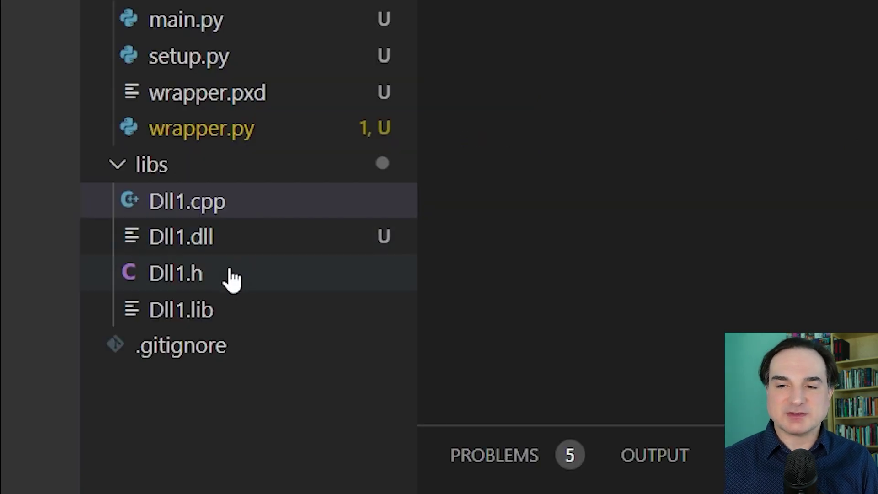
Look over Dll1.dll, Dll1.h and Dll1.lib, ending on the ctypes_load.py script
left_click(235, 256)
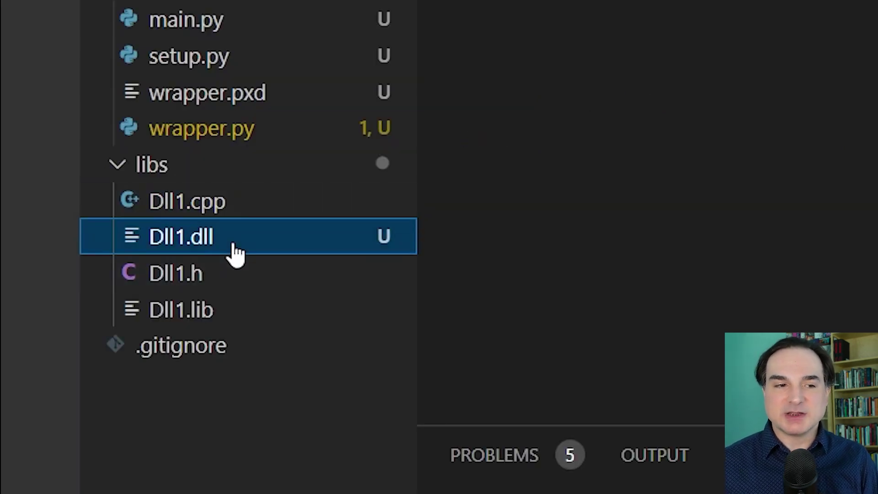
left_click(226, 286)
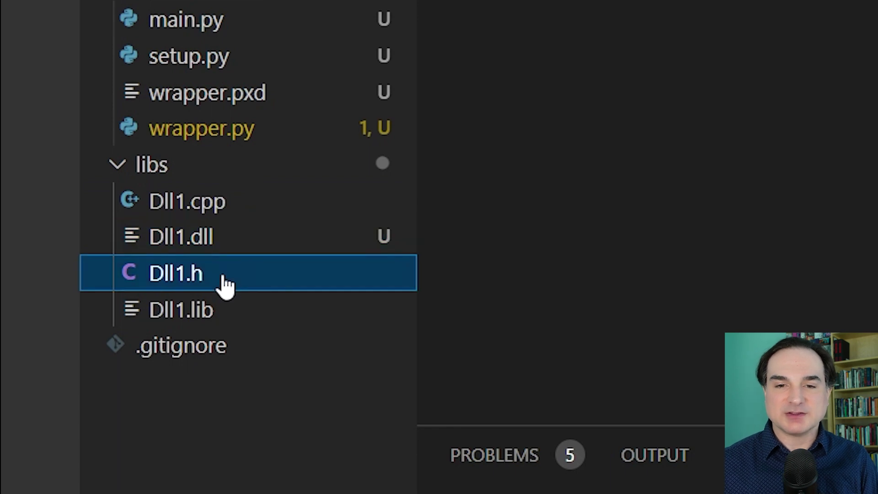
left_click(234, 317)
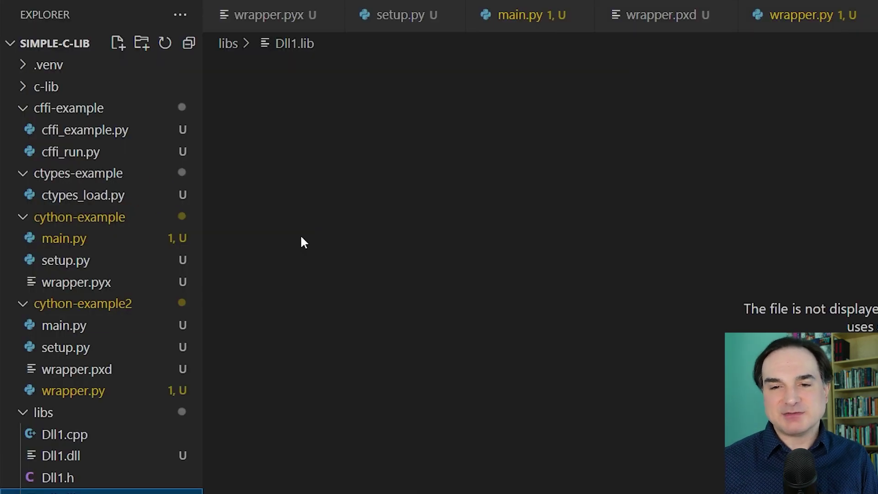
left_click(94, 196)
left_click(330, 255)
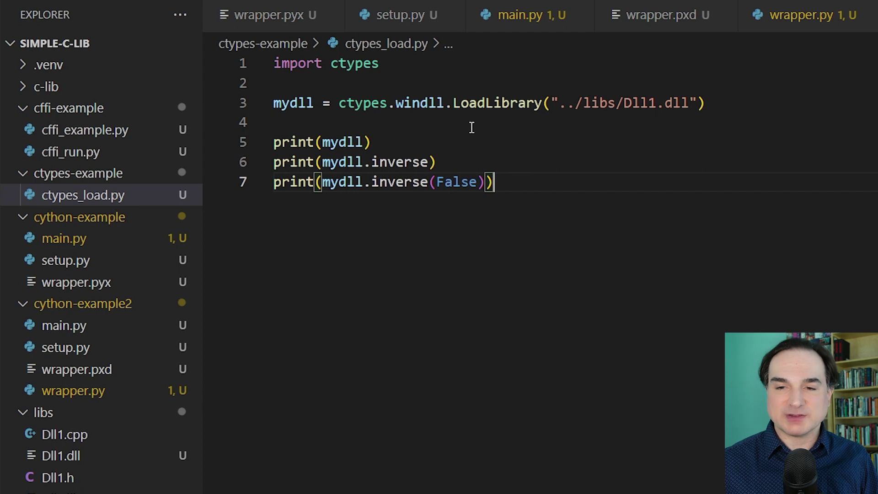
left_click_drag(705, 103, 274, 103)
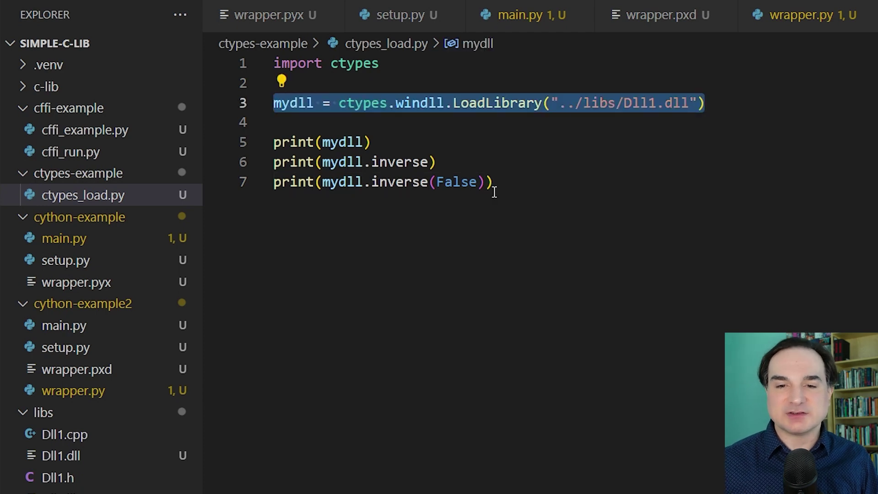
left_click_drag(494, 182, 274, 142)
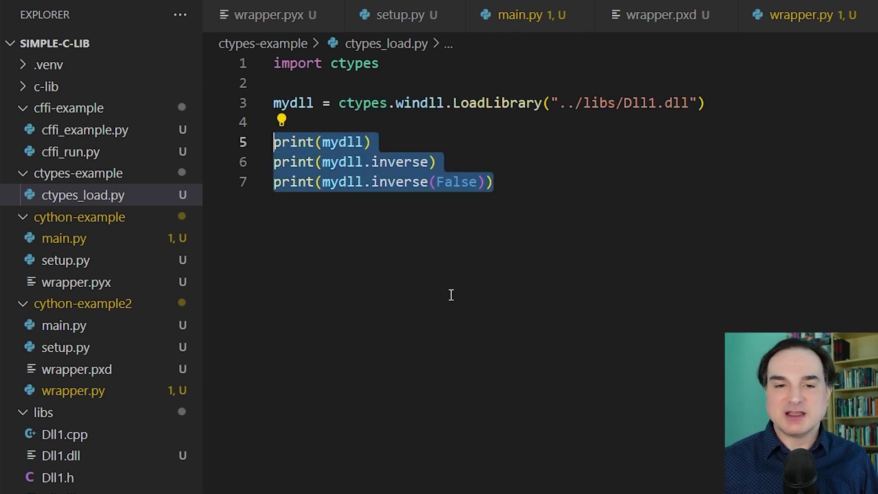
key("alt+Tab")
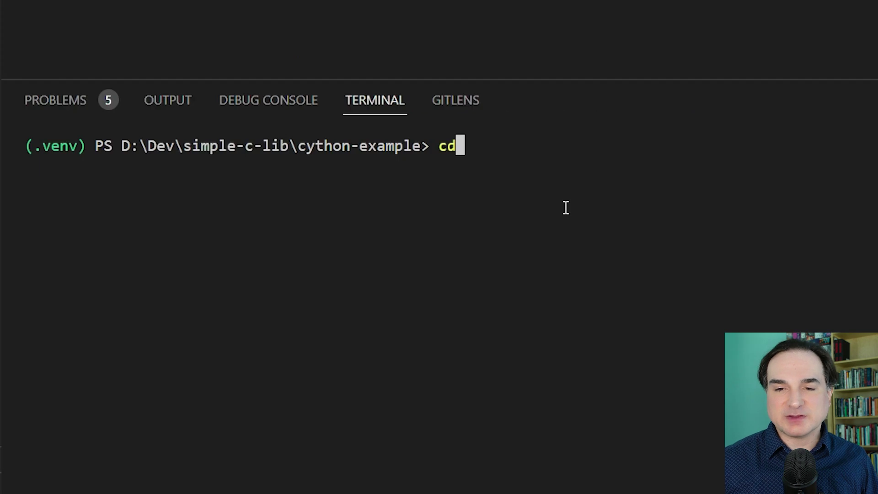
type("..")
Move into ctypes-example and run ctypes_load.py, printing Dll1.dll, the inverse pointer and 1
key("Return")
type("cd ct")
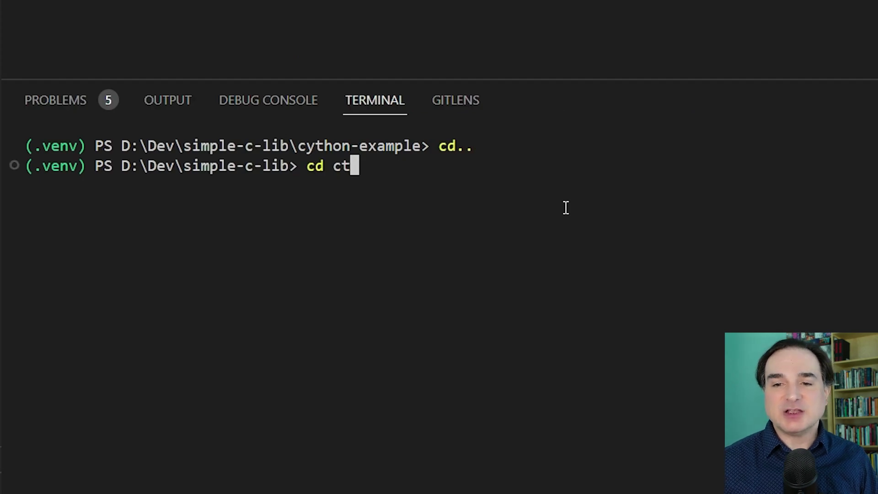
key("Tab")
key("Return")
type("py ")
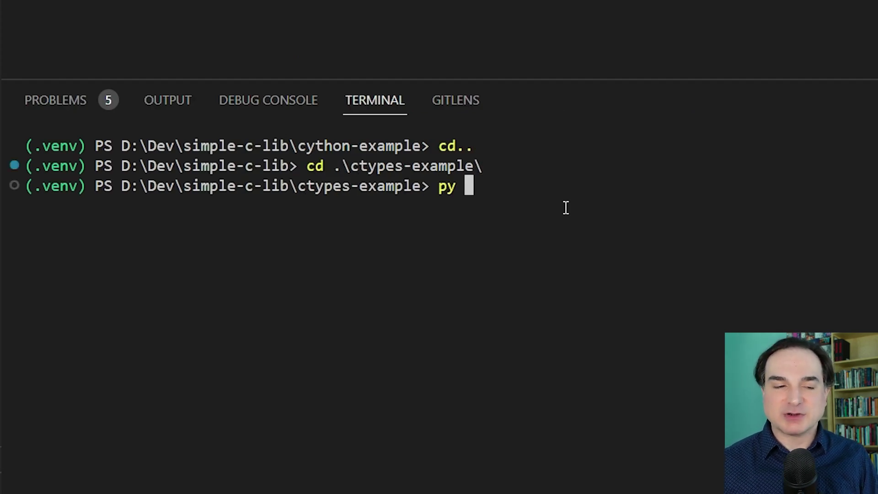
type("c")
key("Tab")
key("Return")
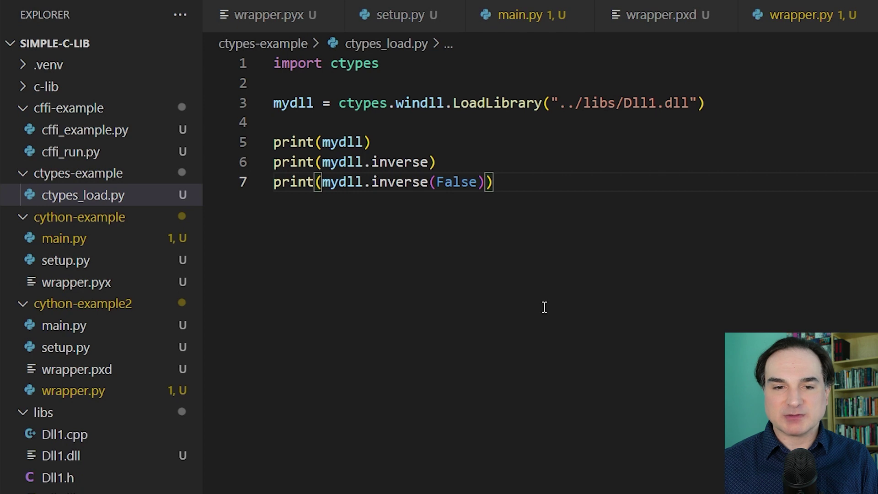
mouse_move(76, 282)
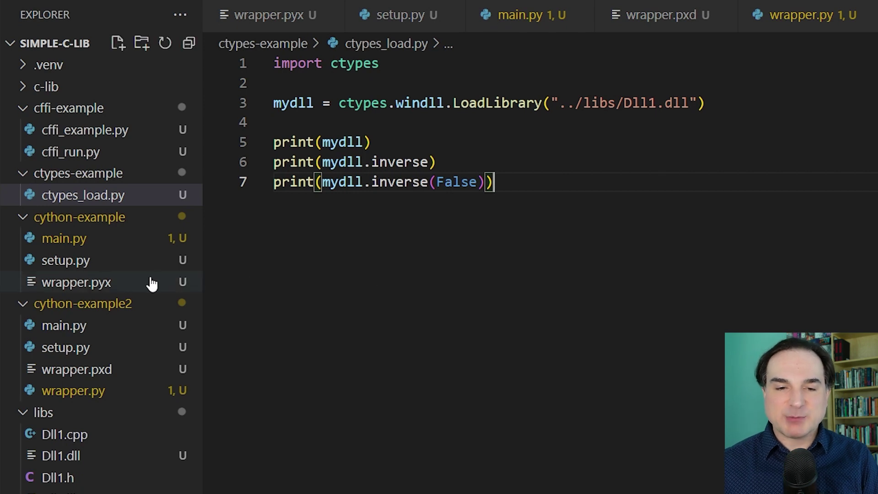
Review wrapper.pyx's extern from Dll1.h and cpdef inverse lines, then view cython-example's setup.py
left_click(126, 287)
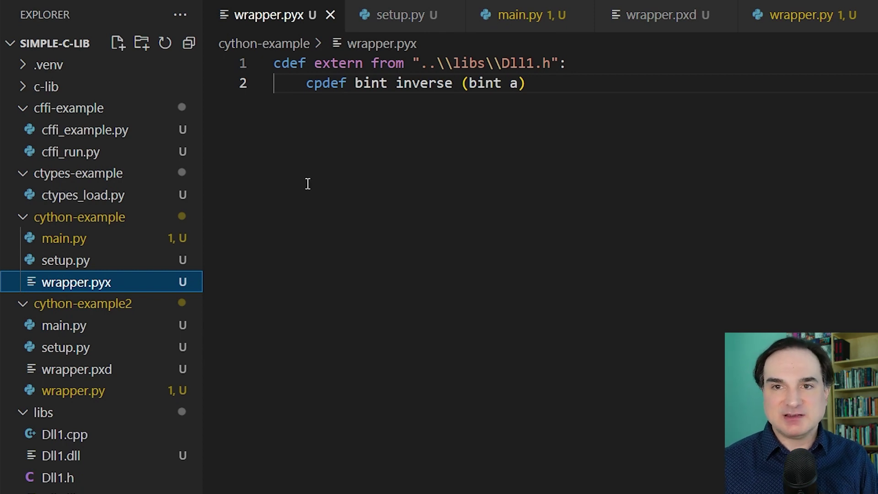
left_click_drag(580, 67, 247, 64)
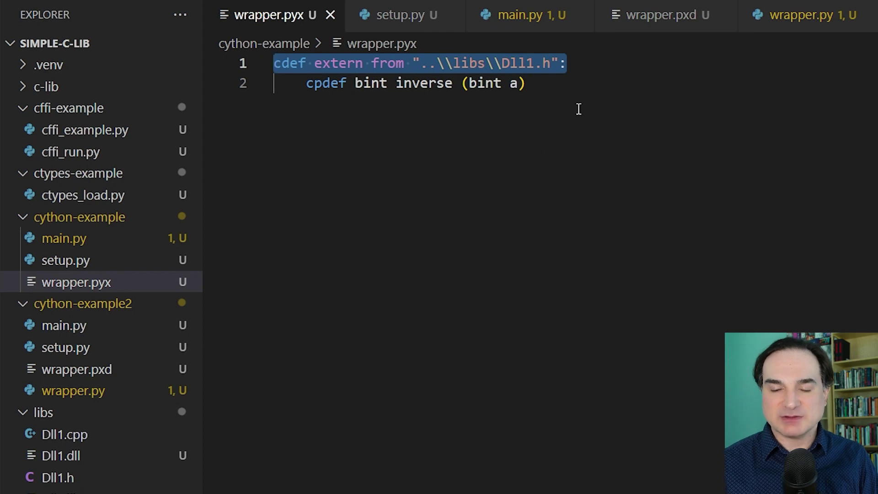
left_click_drag(532, 84, 306, 84)
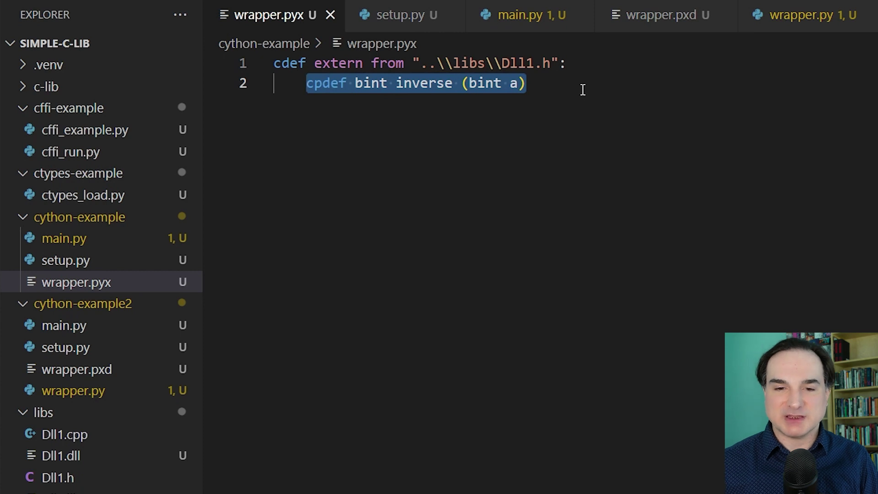
left_click(584, 90)
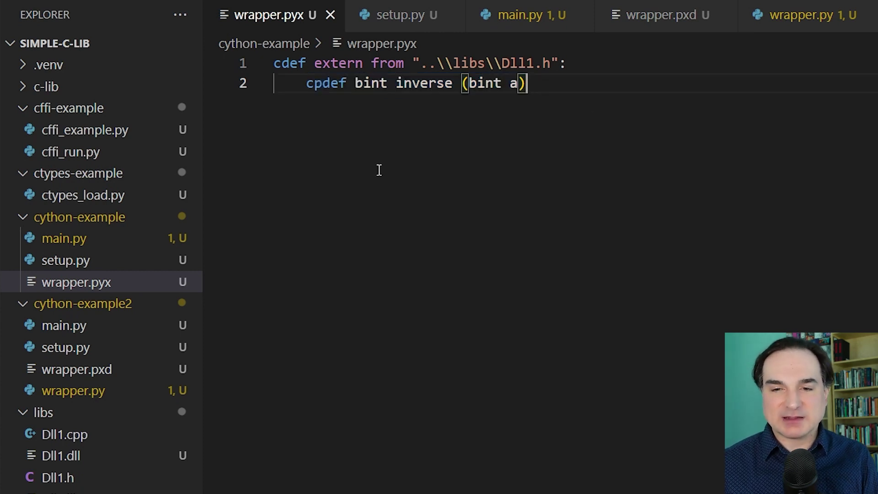
left_click(62, 264)
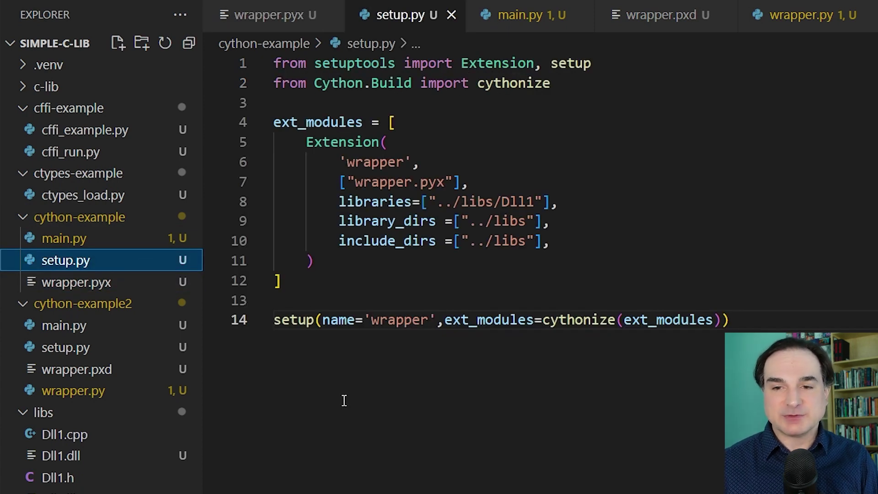
left_click_drag(420, 163, 340, 162)
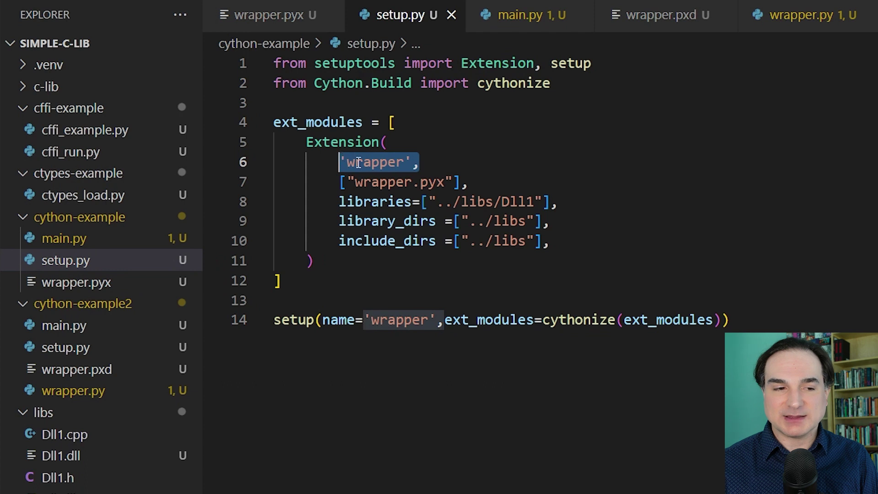
left_click_drag(469, 182, 340, 181)
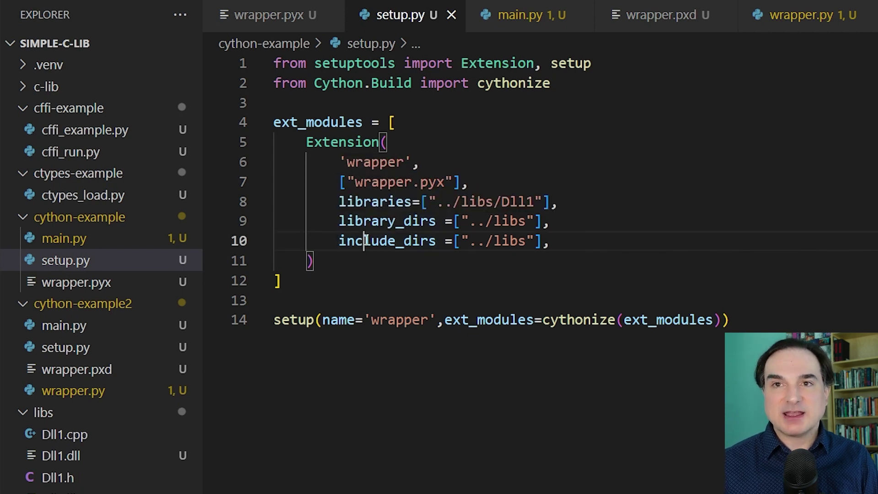
left_click(557, 242)
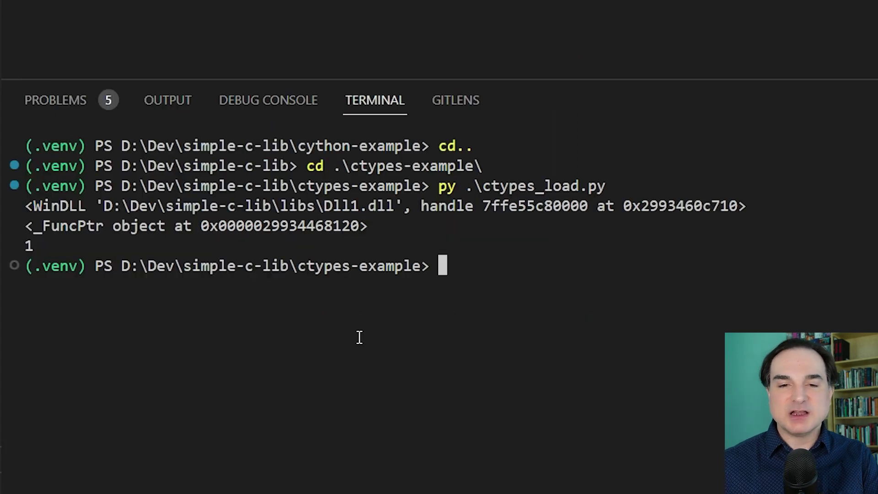
type("cd..")
Move into cython-example and run setup.py build_ext --inplace, producing wrapper.c and the .pyd
key("Return")
type("cd cy")
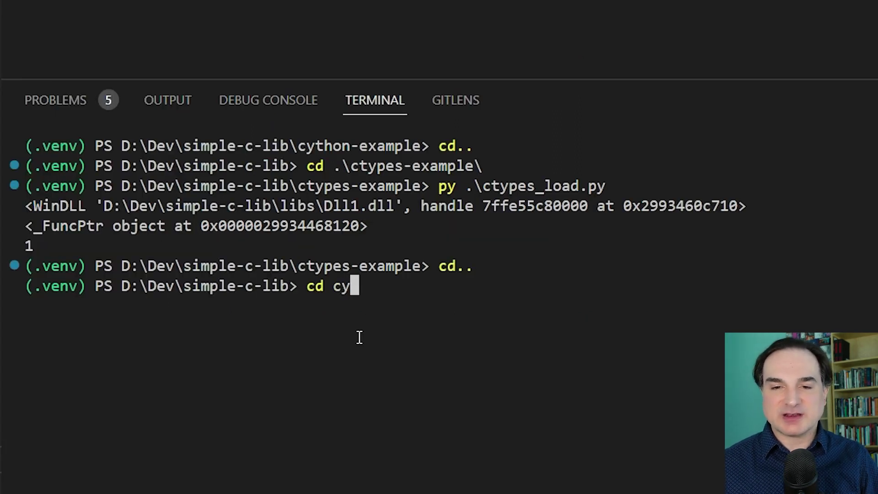
key("Tab")
key("Return")
type("py set")
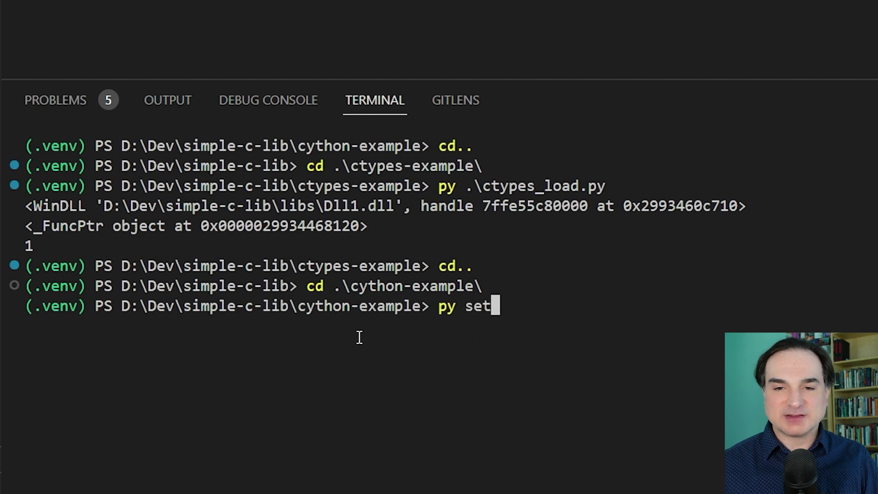
type("up")
key("Tab")
type("bui")
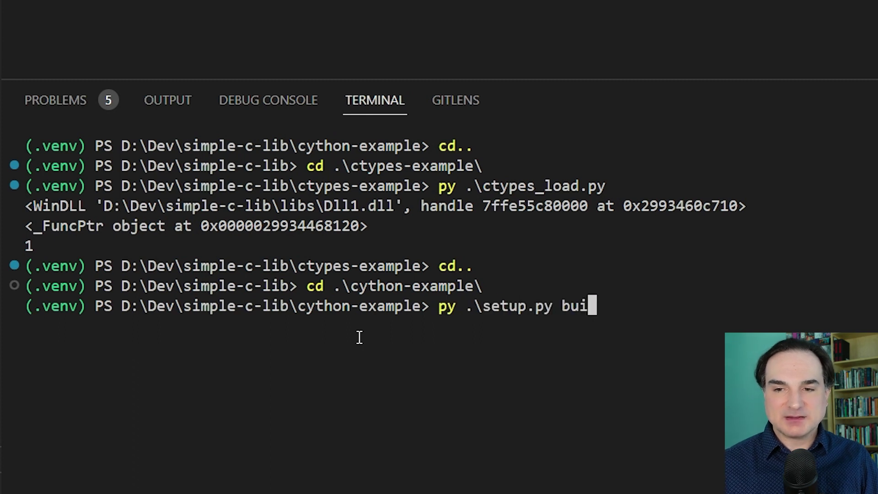
type("ld_ext --inplace")
key("Return")
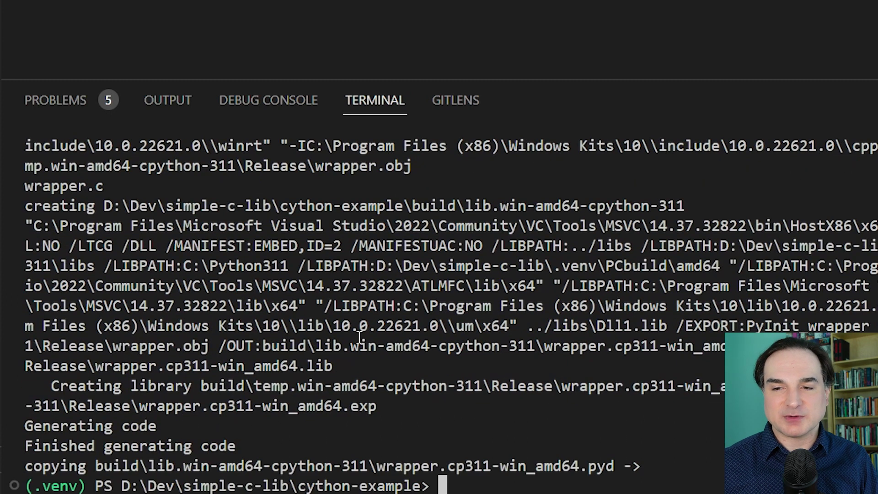
mouse_move(64, 260)
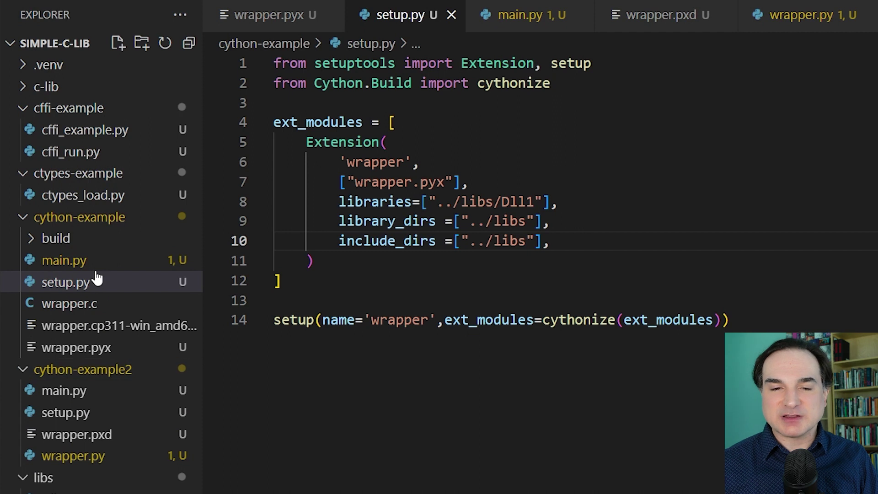
Show cython-example's main.py, highlighting the add_dll_directory line and the wrapper import and print lines
left_click(81, 265)
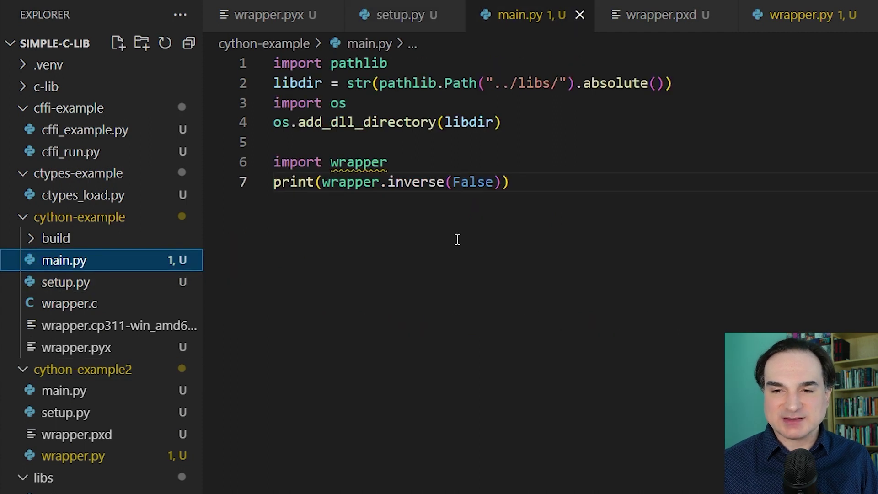
left_click_drag(620, 130, 86, 72)
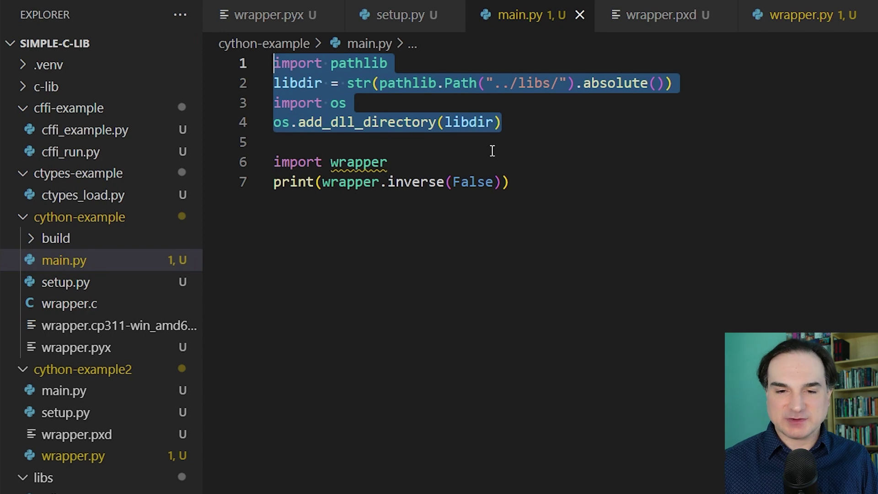
left_click_drag(533, 121, 273, 122)
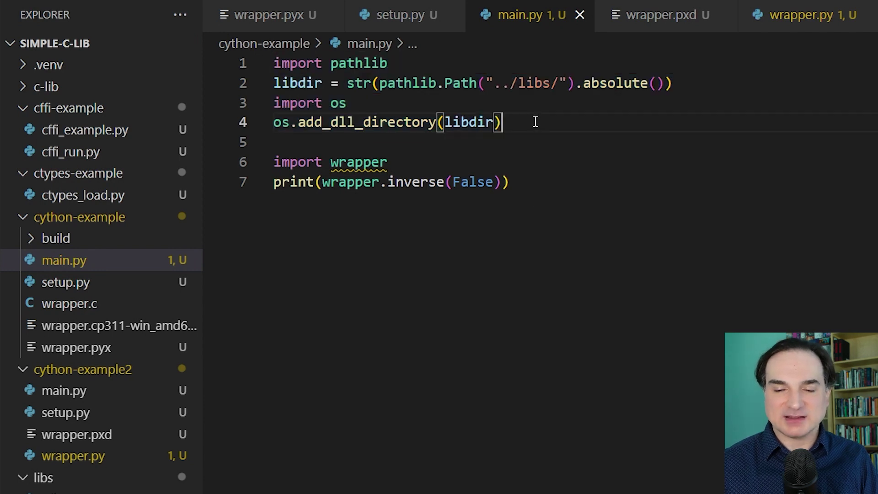
left_click(567, 123)
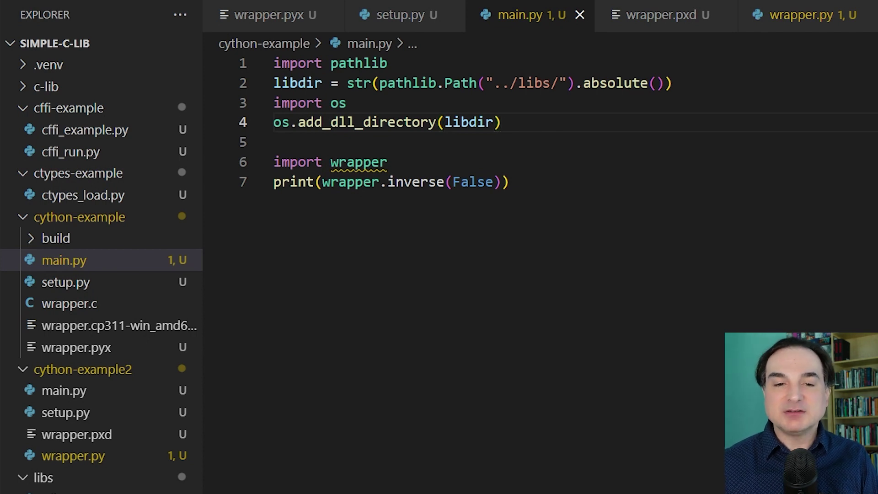
left_click_drag(521, 181, 275, 162)
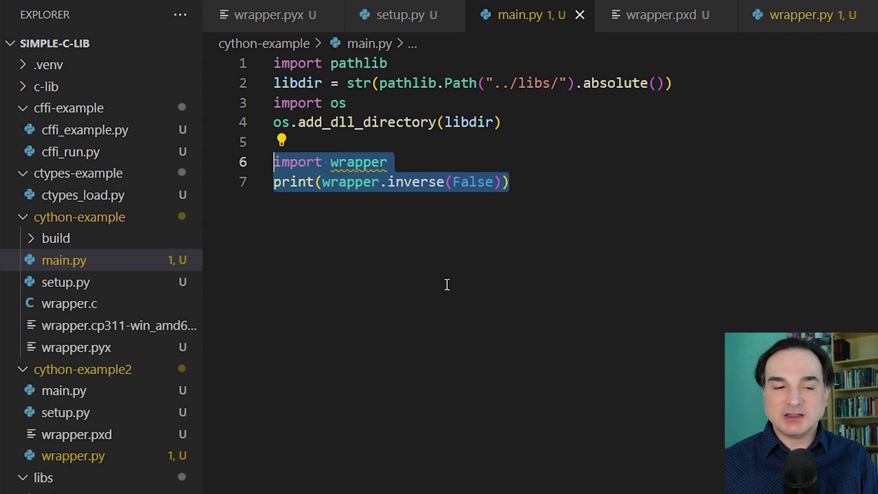
left_click(552, 187)
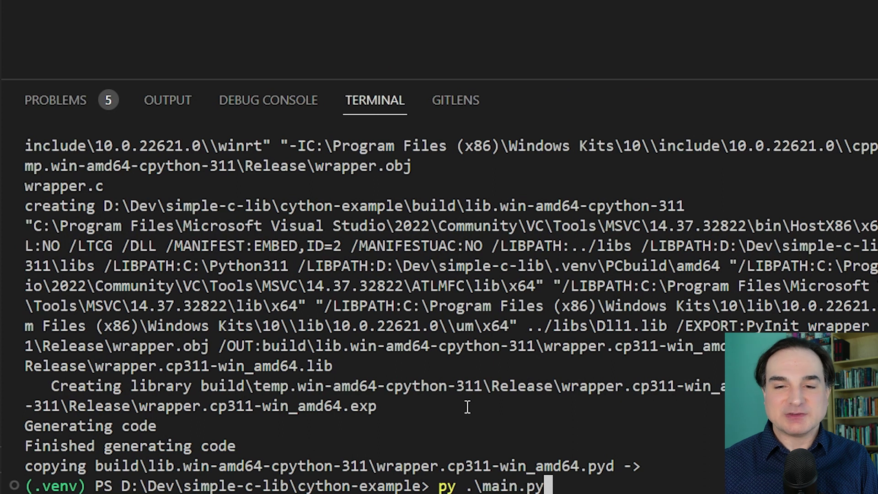
Run py .\main.py in cython-example and confirm it prints True
key("Return")
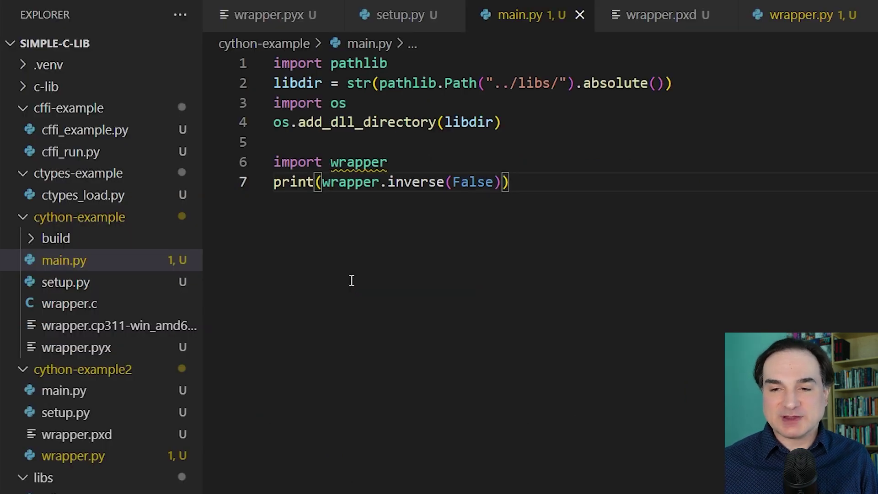
View cython-example2's wrapper.pxd and wrapper.py, then return to wrapper.pxd's inverse declaration
left_click(108, 440)
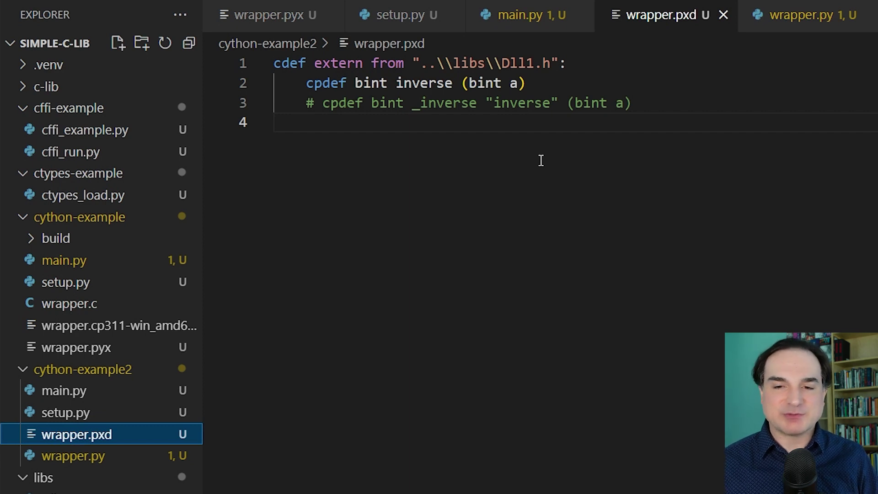
left_click(77, 458)
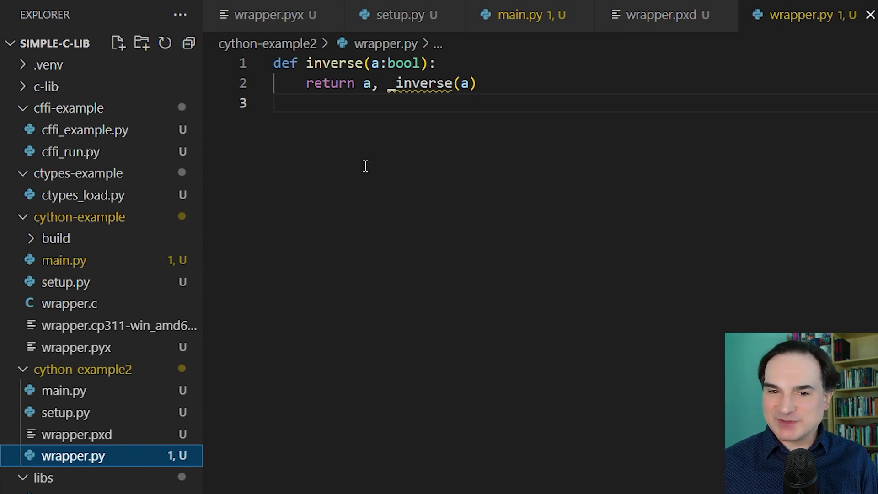
left_click(84, 440)
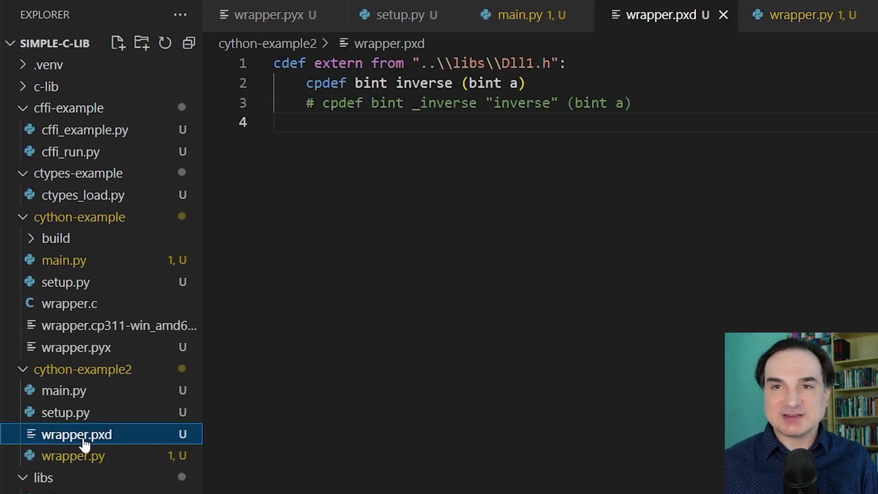
left_click(463, 83)
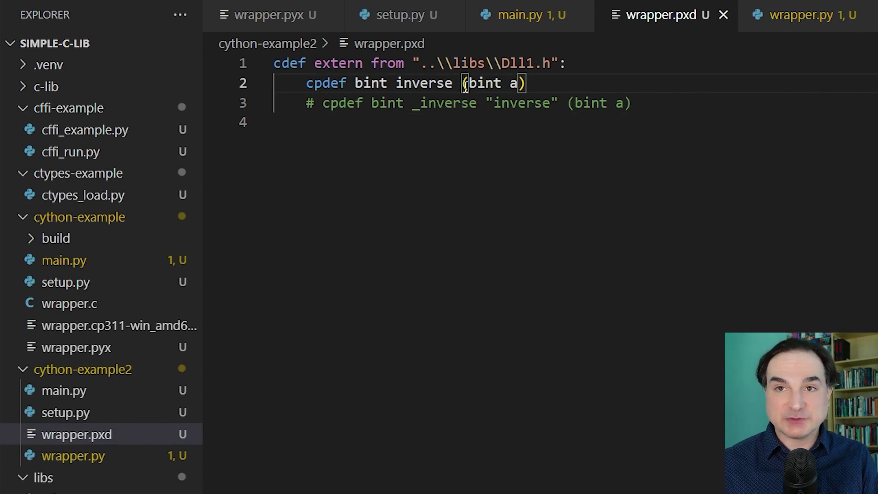
Comment out the plain inverse declaration, enable the _inverse alias line, and save wrapper.pxd
key("ctrl+slash")
key("Down")
key("ctrl+slash")
key("ctrl+s")
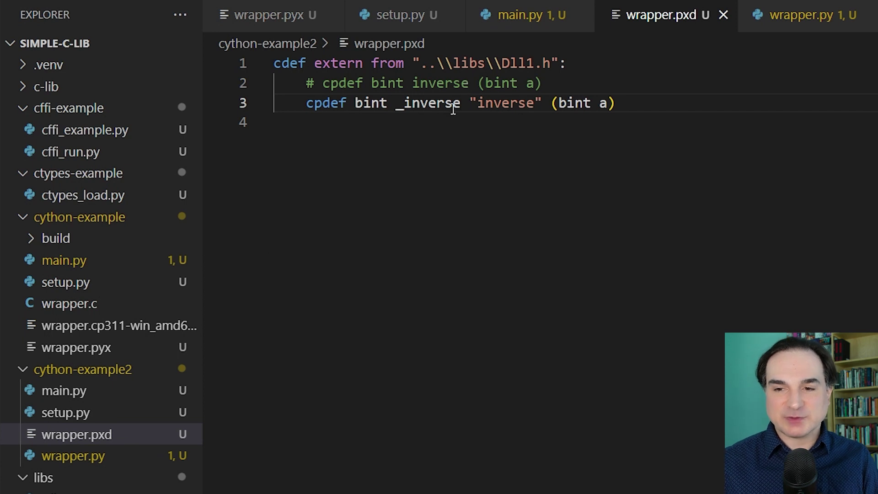
Point out the _inverse alias and quoted C name "inverse", then view wrapper.py
double_click(420, 108)
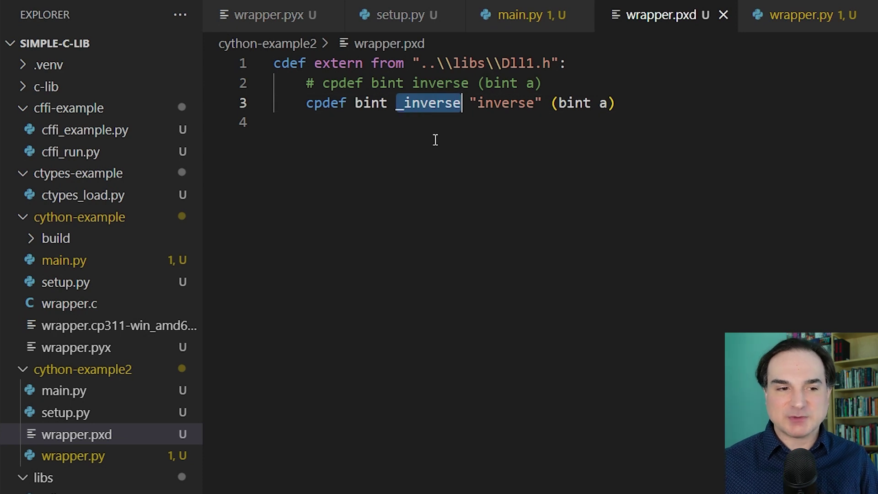
left_click(470, 103)
left_click_drag(470, 104, 543, 103)
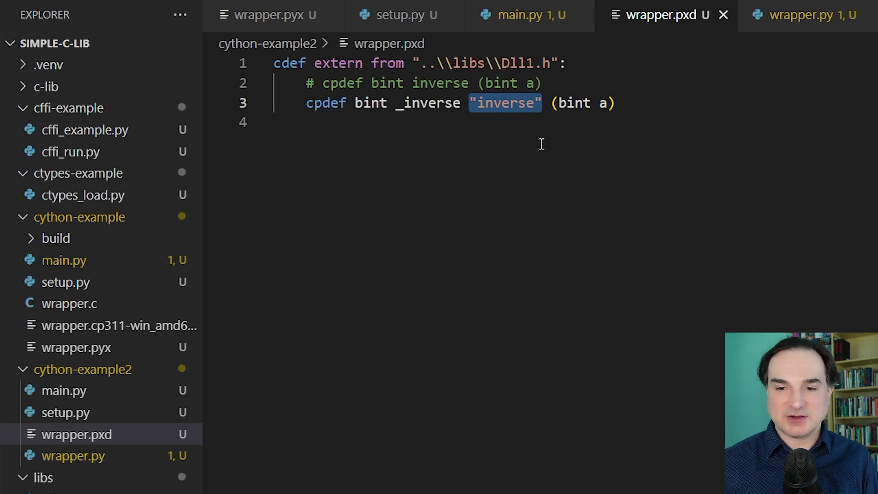
left_click(628, 102)
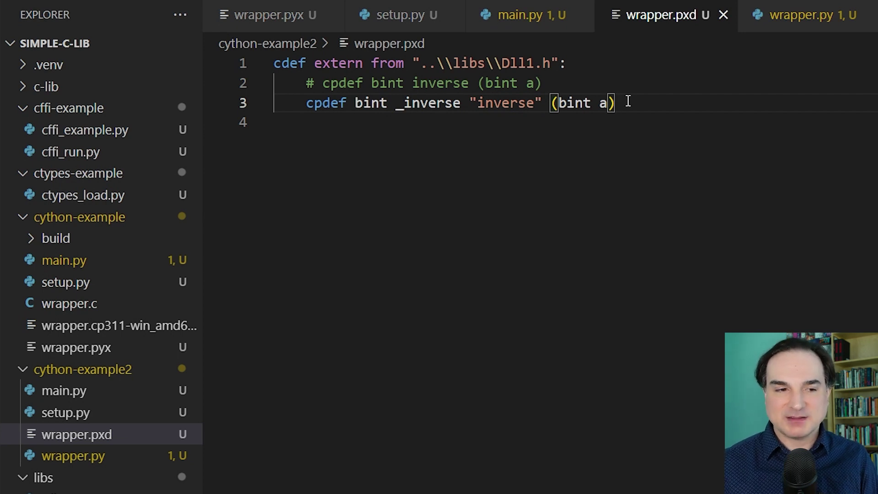
left_click(92, 456)
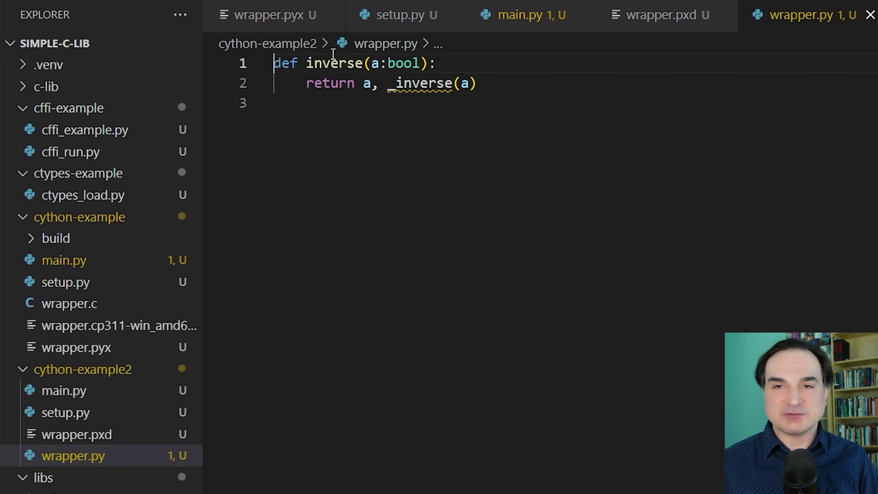
left_click_drag(274, 64, 300, 64)
key("ctrl+Right")
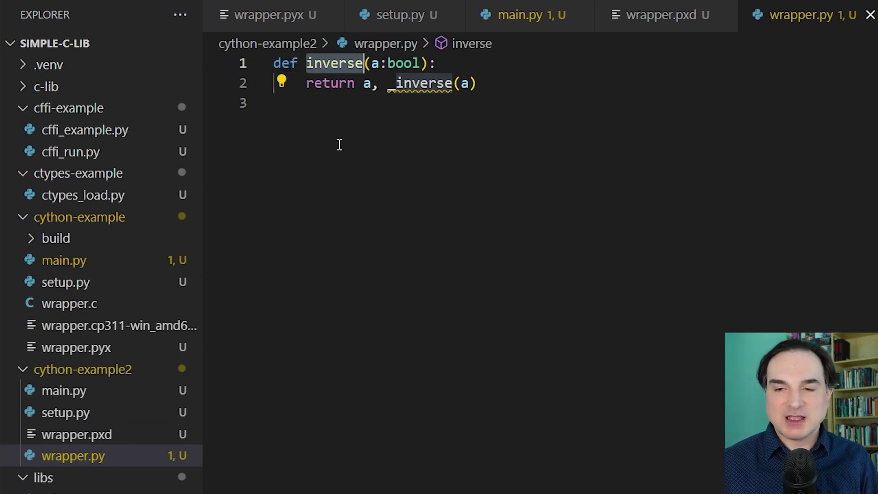
double_click(423, 82)
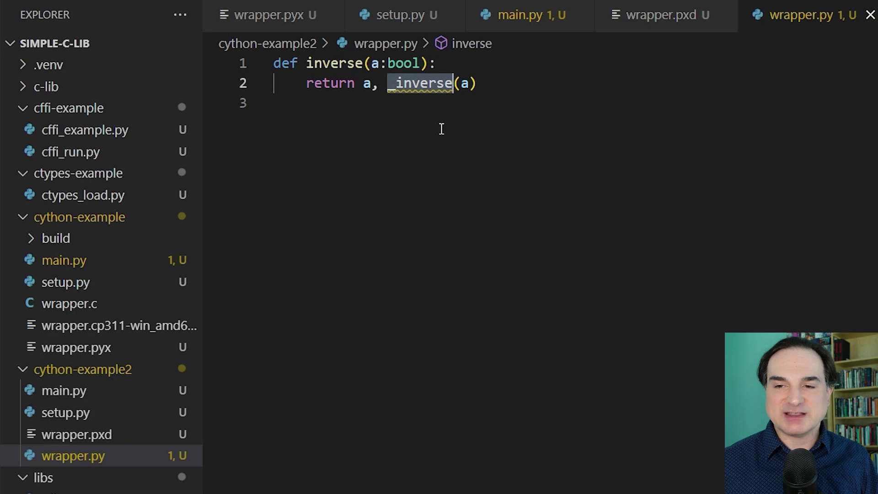
double_click(348, 72)
double_click(398, 83)
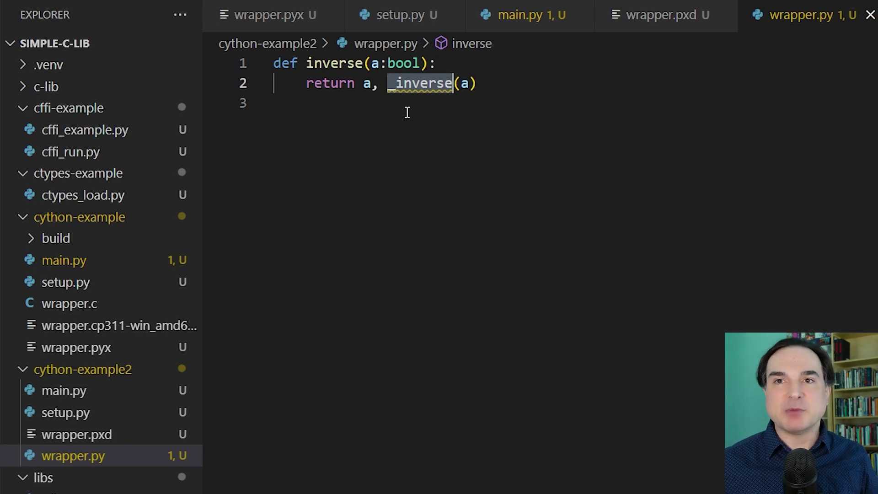
left_click_drag(477, 83, 306, 83)
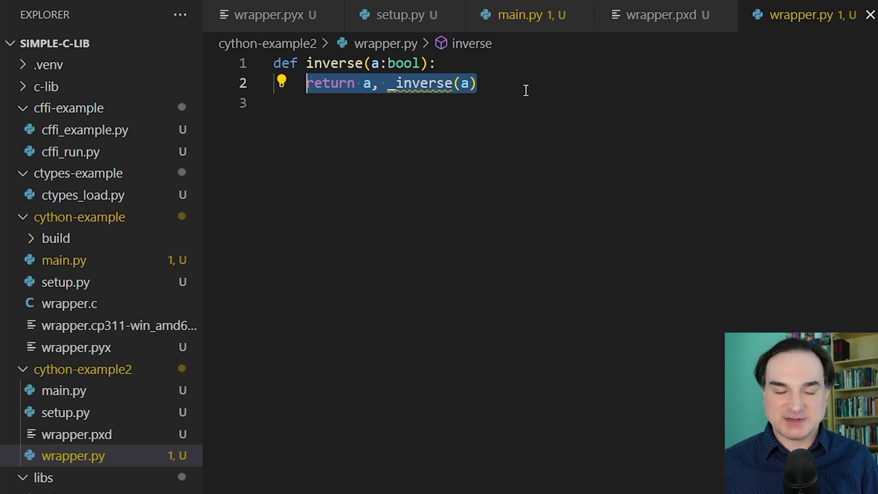
left_click(564, 86)
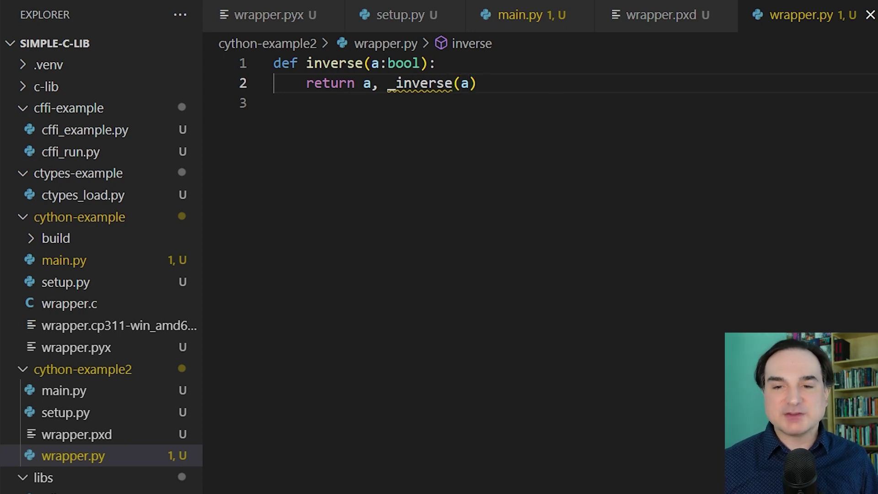
type("cd..")
In cython-example2, rerun setup.py build_ext --inplace, run main.py, and select the (False, True) output
key("Return")
type("cd .\\cython-example2\\")
key("Return")
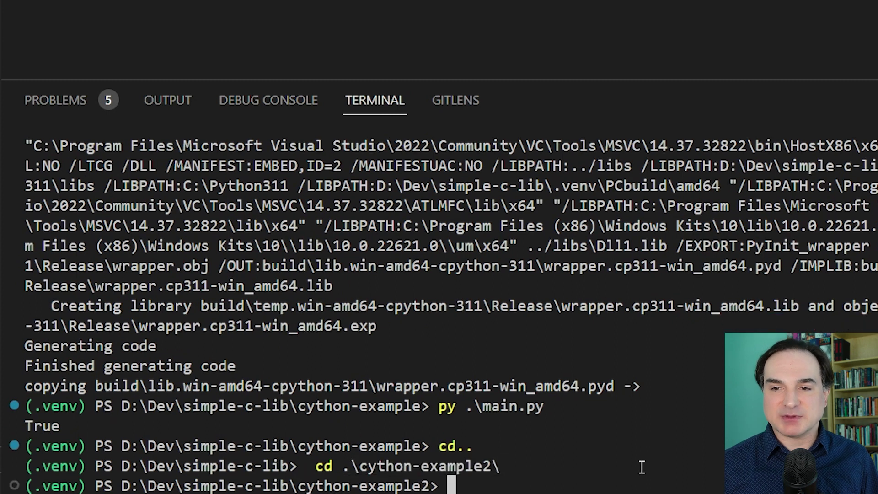
key("Up")
key("Up")
key("Up")
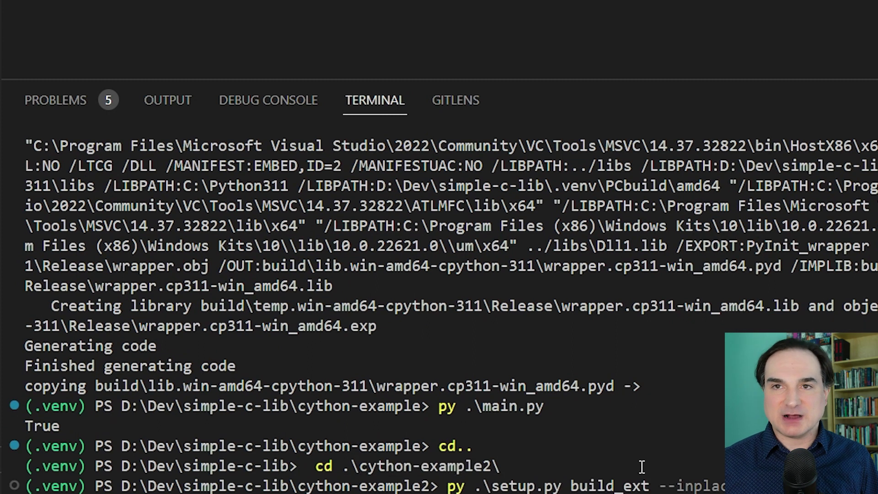
key("Return")
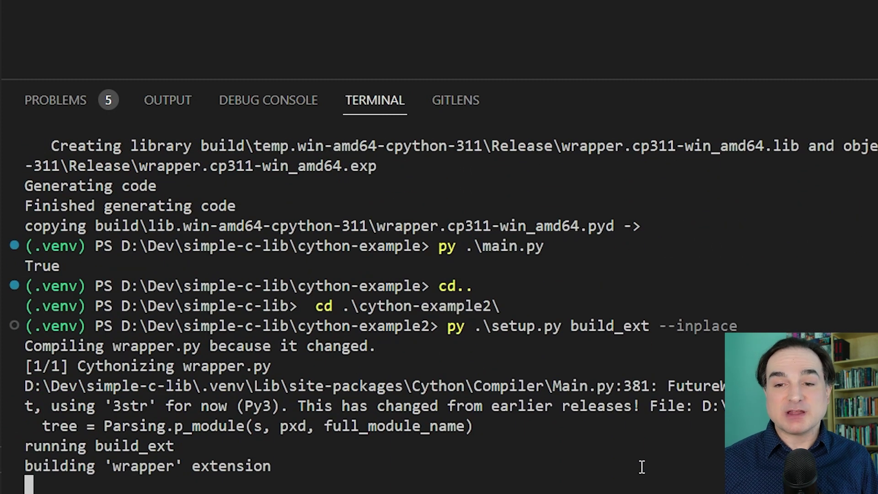
type("py .\\main.py")
key("Return")
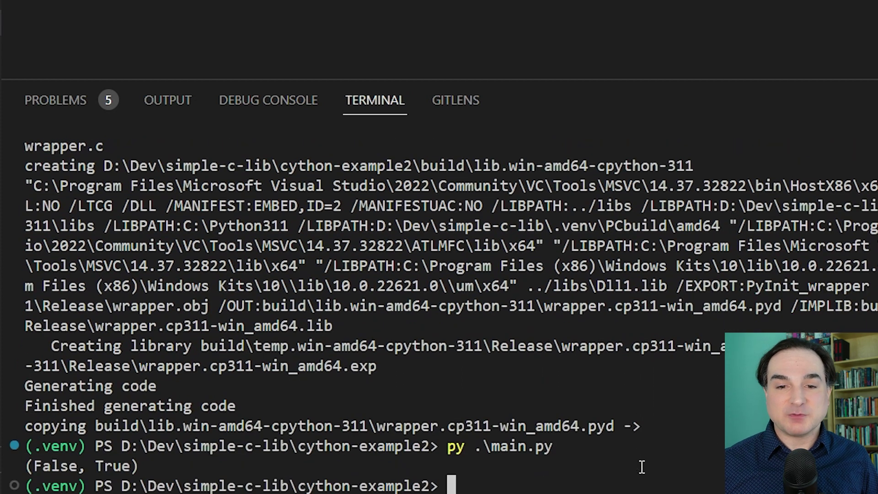
left_click_drag(178, 468, 26, 466)
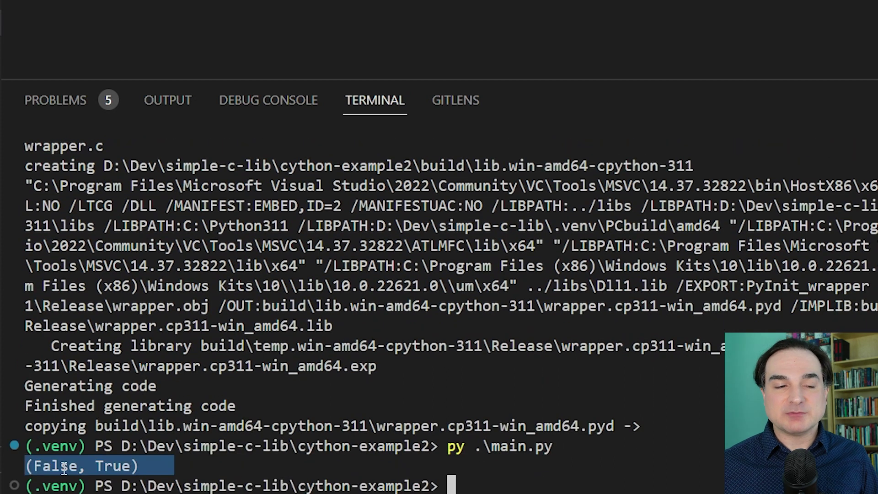